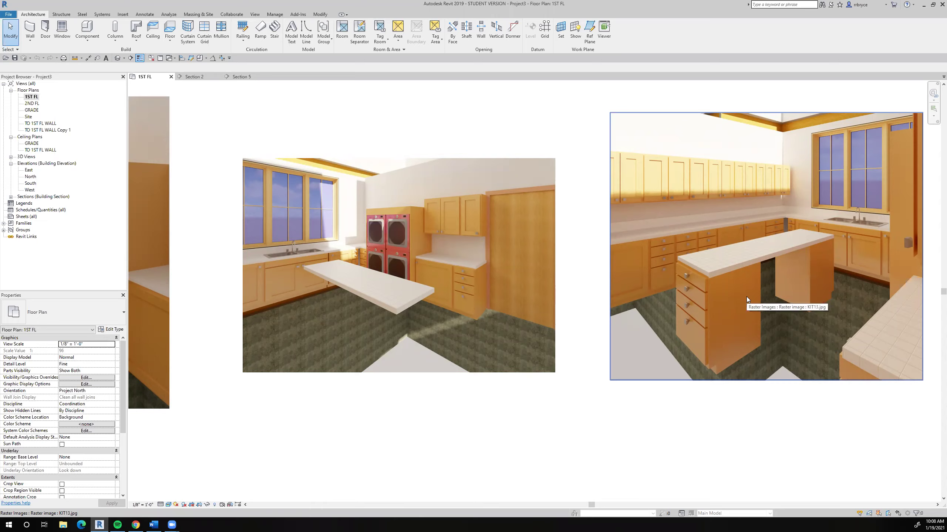
# Select the counter casework in the laundry room
pyautogui.scroll(-4, 746, 297)
pyautogui.scroll(-4, 746, 297)
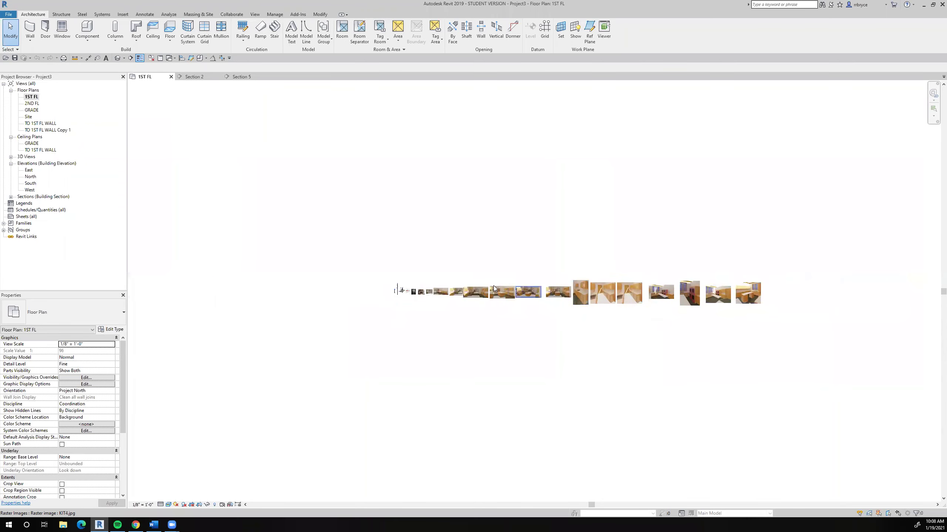
pyautogui.scroll(5, 402, 291)
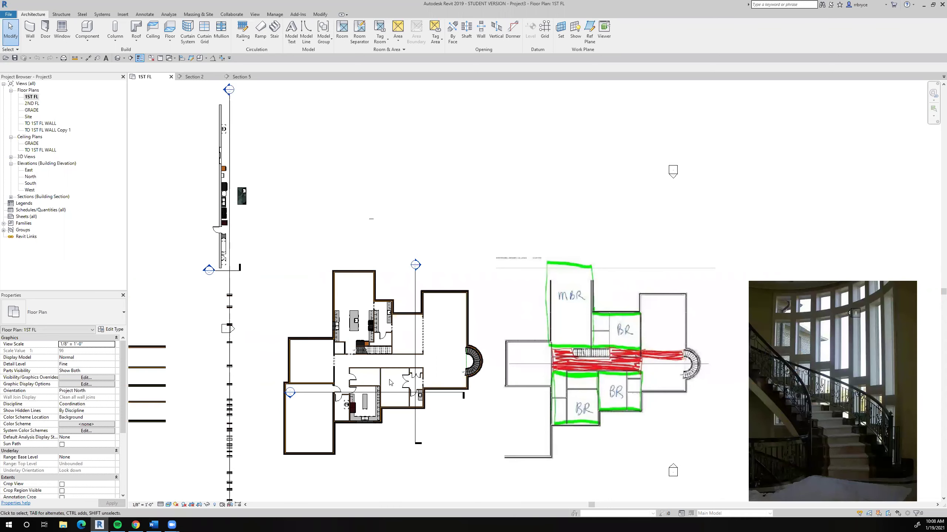
pyautogui.scroll(3, 374, 392)
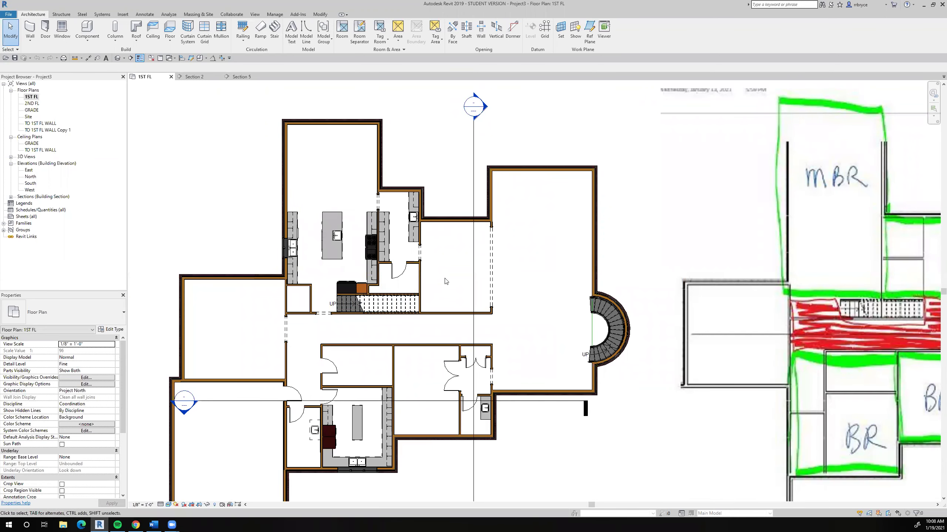
pyautogui.scroll(-8, 454, 272)
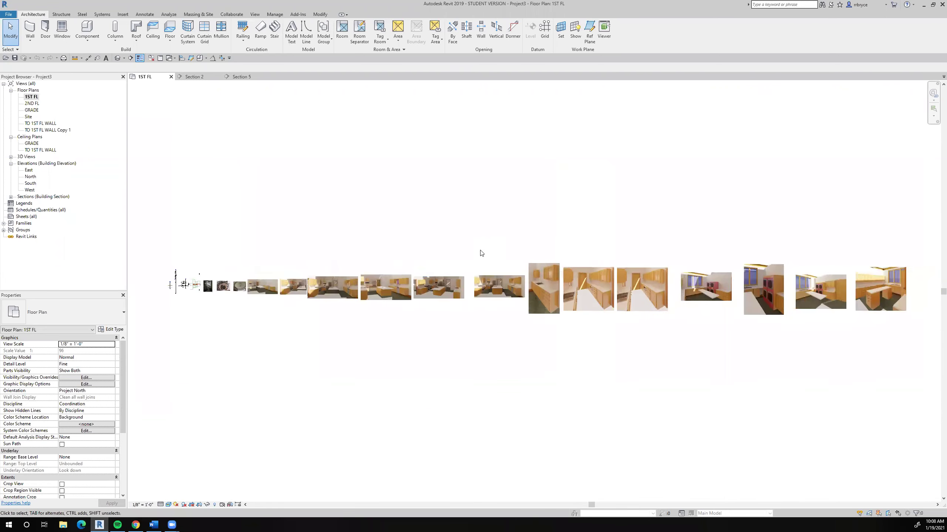
pyautogui.scroll(8, 307, 277)
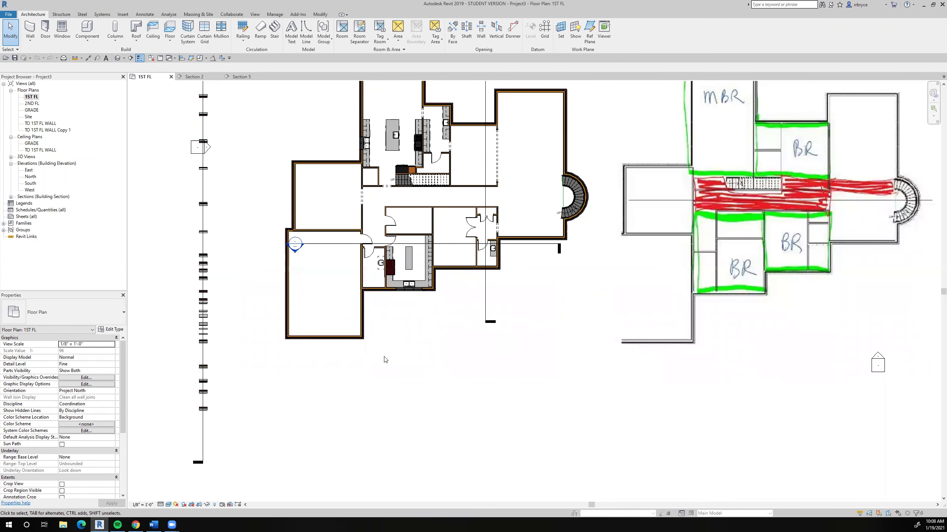
pyautogui.scroll(5, 393, 242)
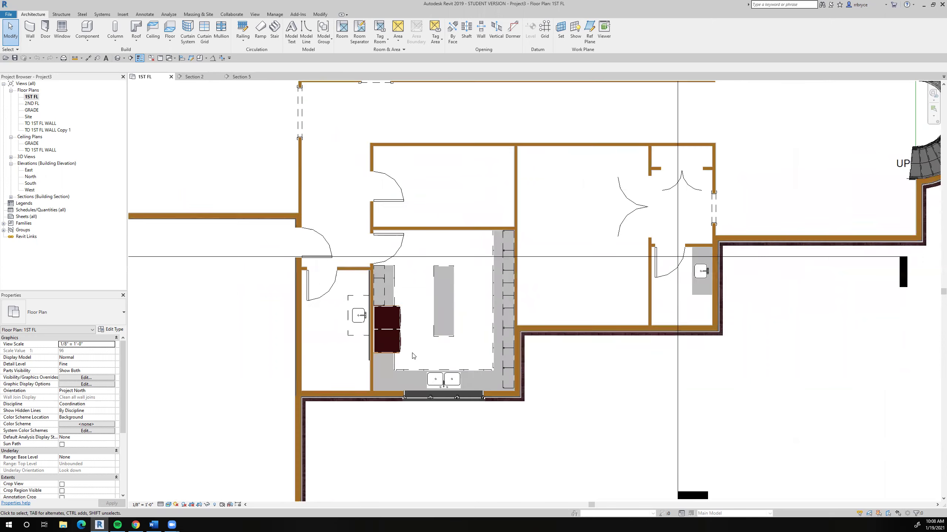
pyautogui.scroll(4, 396, 392)
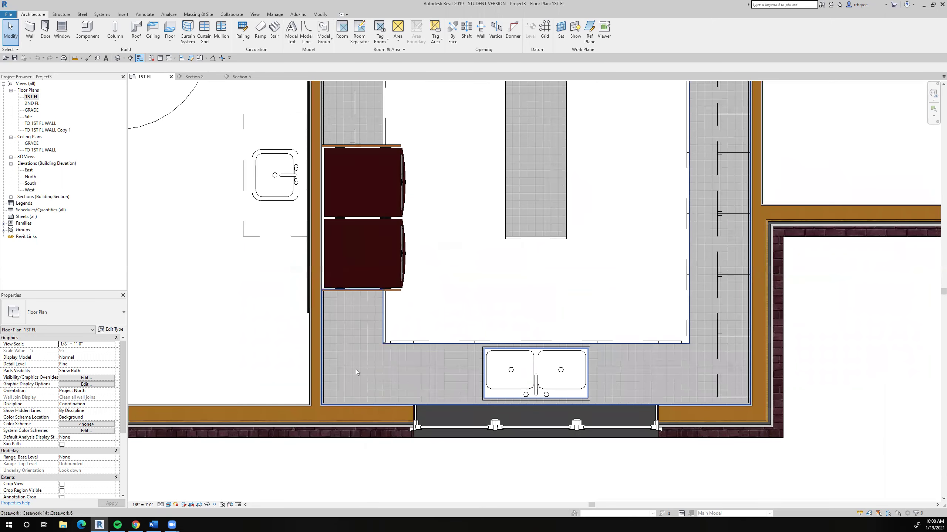
pyautogui.click(321, 354)
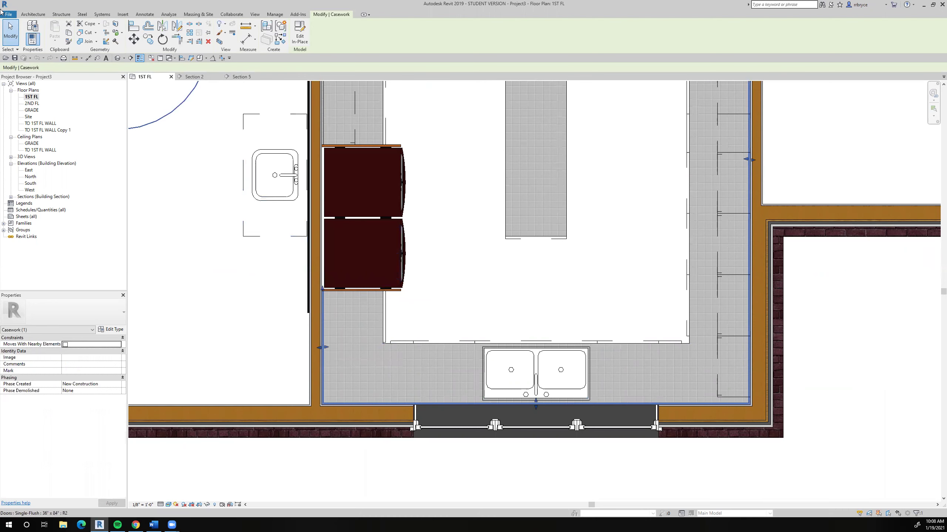
# Start a new Model In-Place component in the Casework category named Casework 20
pyautogui.click(32, 15)
pyautogui.click(87, 41)
pyautogui.click(83, 68)
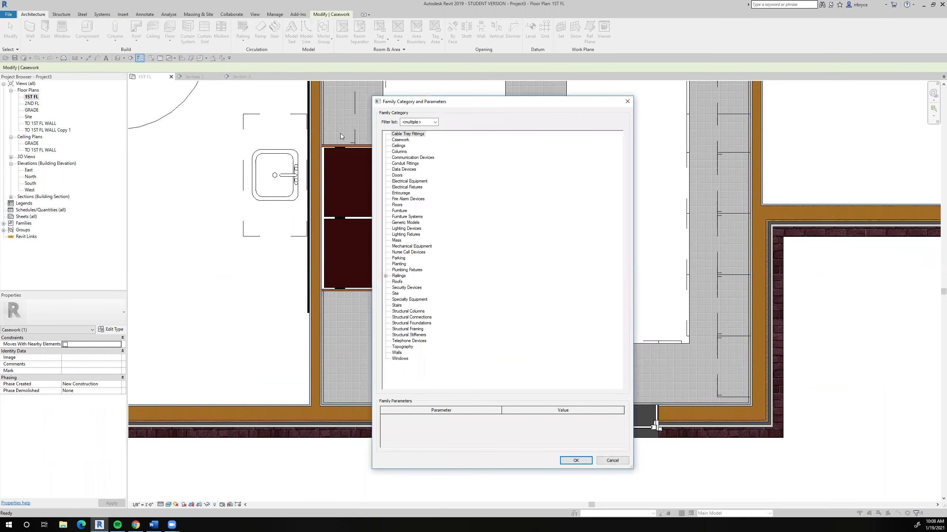
pyautogui.click(403, 140)
pyautogui.click(576, 460)
pyautogui.click(395, 293)
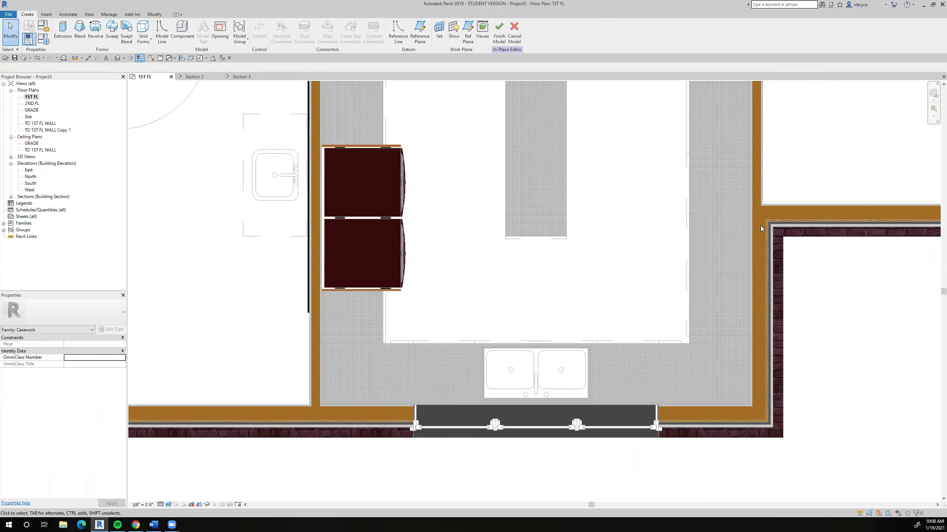
pyautogui.scroll(-5, 761, 226)
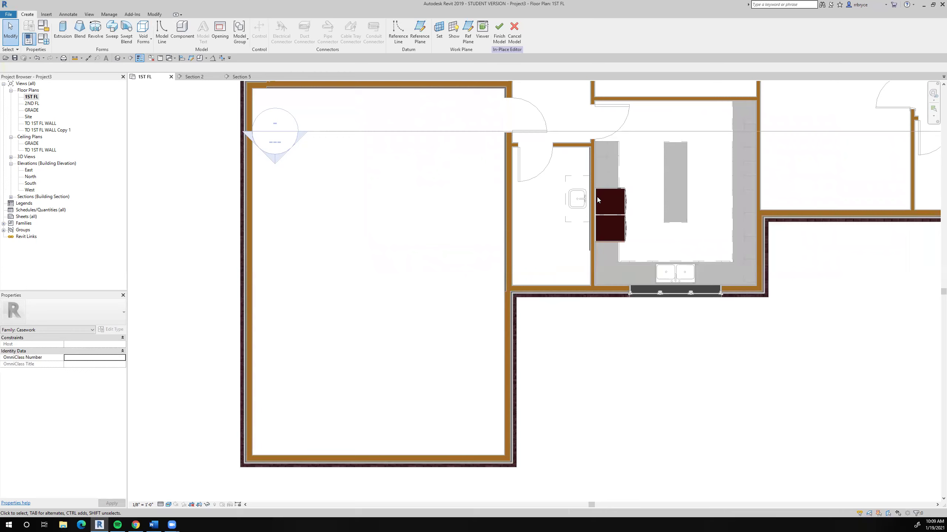
# Cancel the empty Casework 20 in-place model
pyautogui.click(516, 33)
pyautogui.scroll(4, 783, 209)
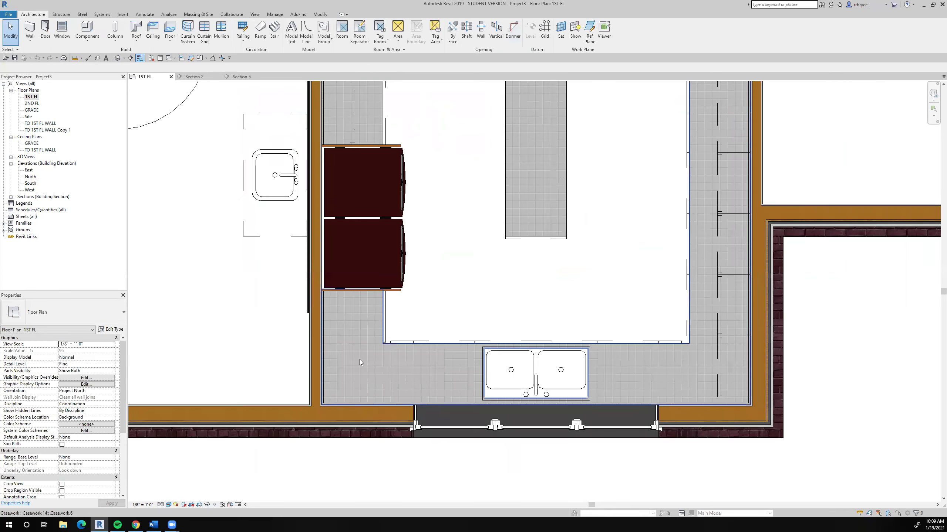
pyautogui.scroll(4, 358, 361)
pyautogui.scroll(2, 357, 363)
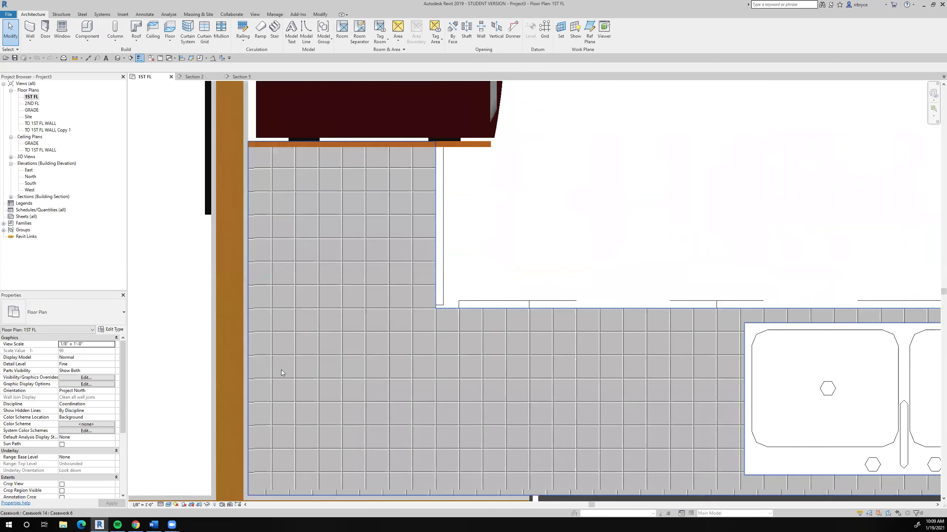
# Edit the wall's tile casework in place and select its Tile, Porcelain, 4in extrusion
pyautogui.click(253, 383)
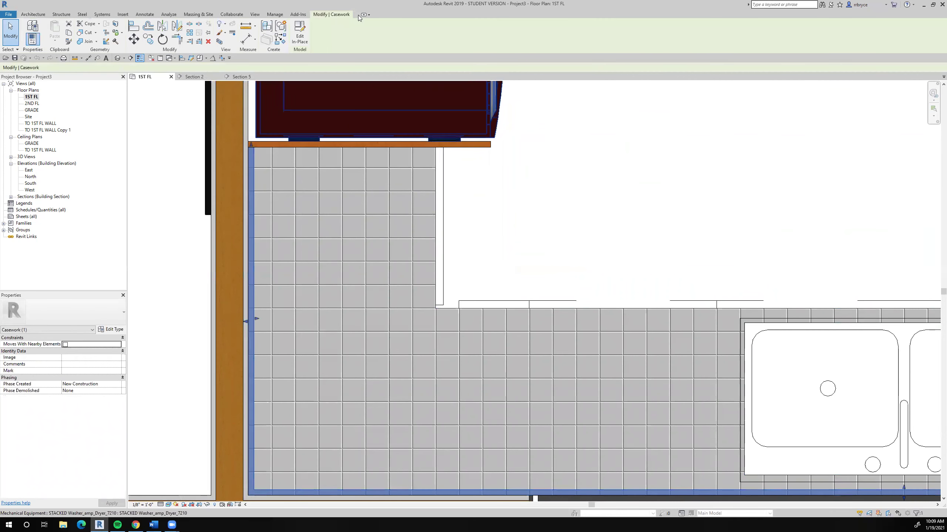
pyautogui.click(300, 34)
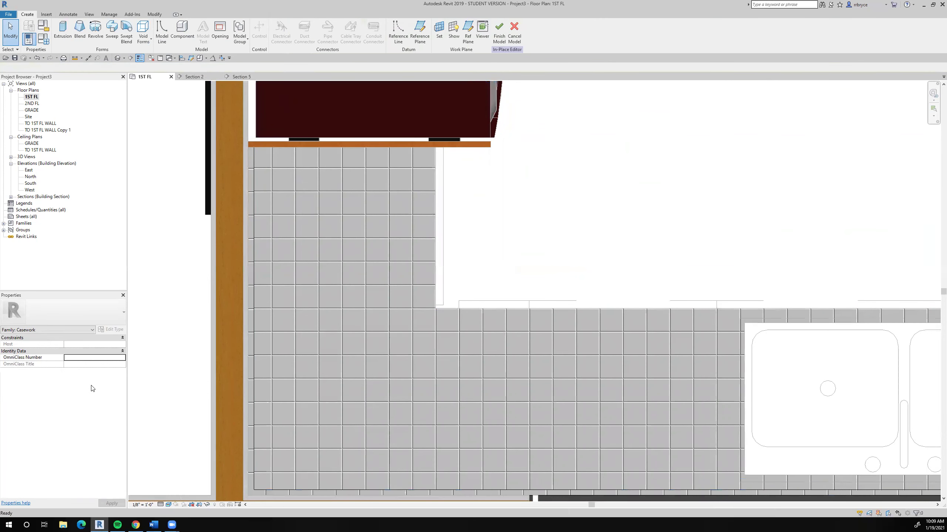
pyautogui.click(251, 366)
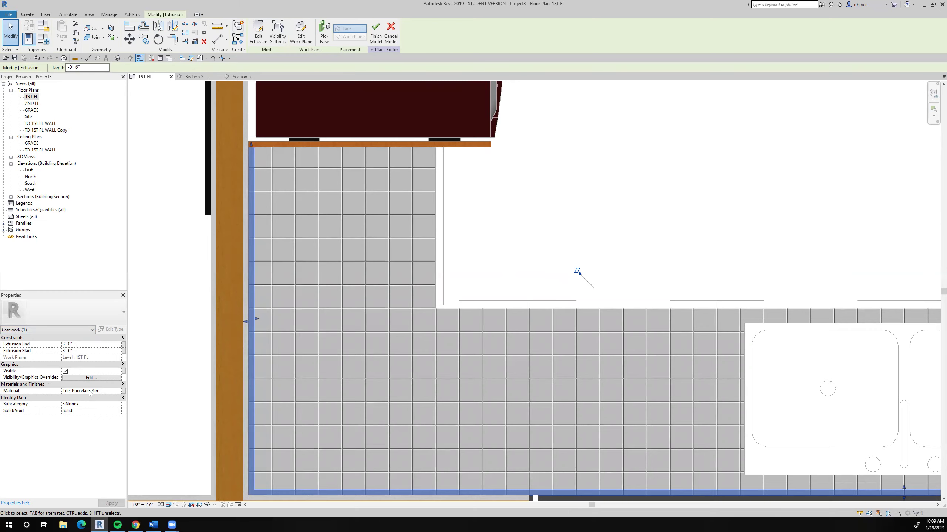
pyautogui.scroll(-6, 260, 364)
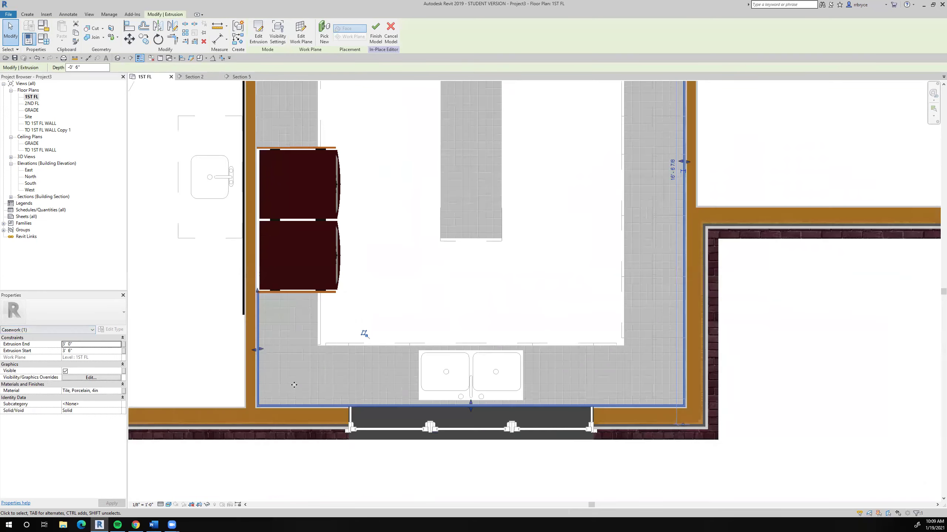
pyautogui.scroll(-2, 623, 315)
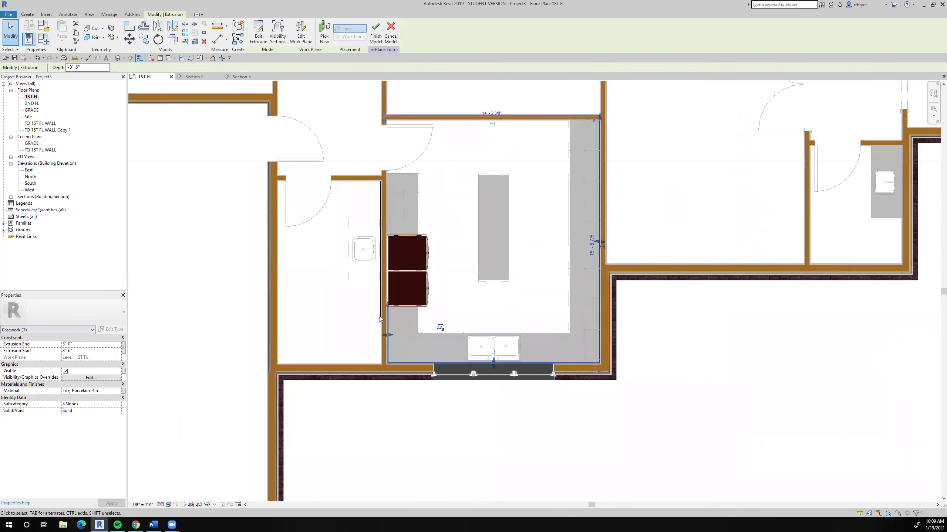
# Finish editing the porcelain tile extrusion
pyautogui.click(377, 35)
pyautogui.scroll(-3, 506, 288)
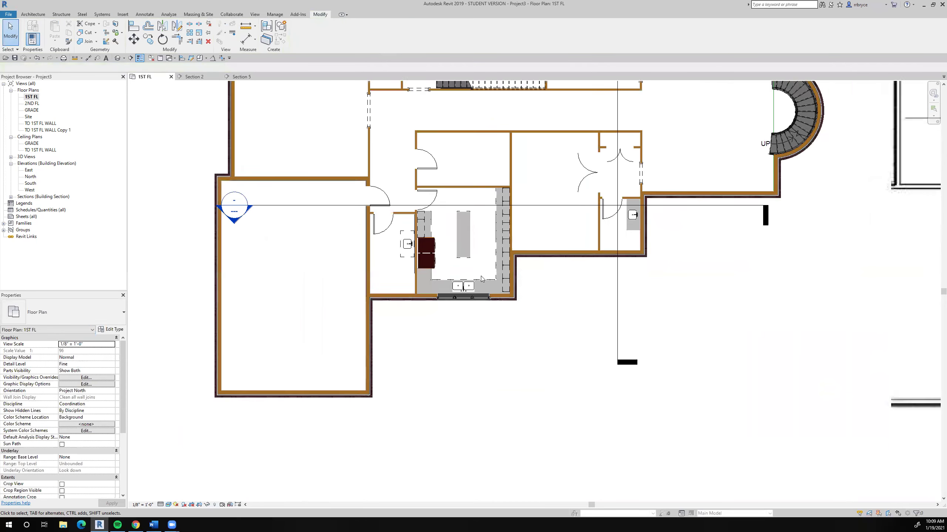
pyautogui.scroll(-2, 506, 287)
# Shift the section line left across the laundry room and go to Section 2
pyautogui.moveTo(542, 299); pyautogui.dragTo(444, 302)
pyautogui.rightClick(444, 303)
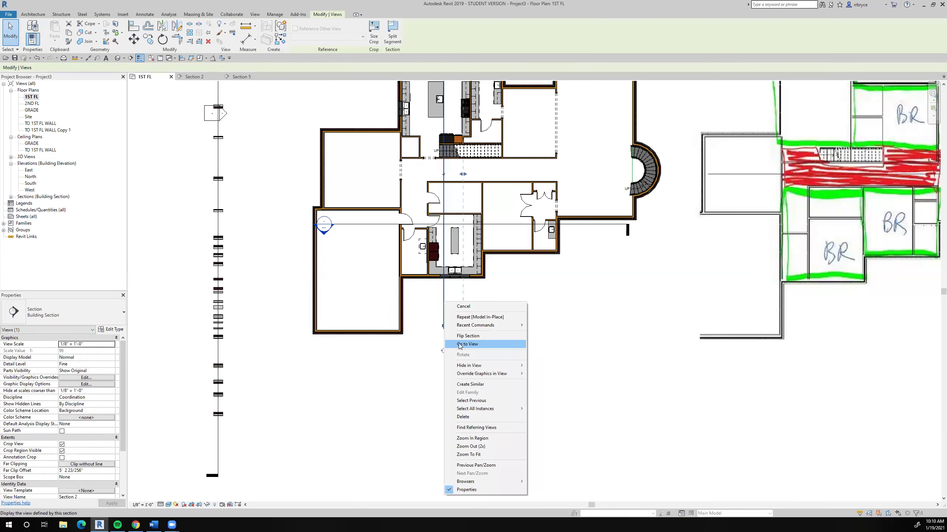
pyautogui.press('Escape')
pyautogui.scroll(3, 446, 327)
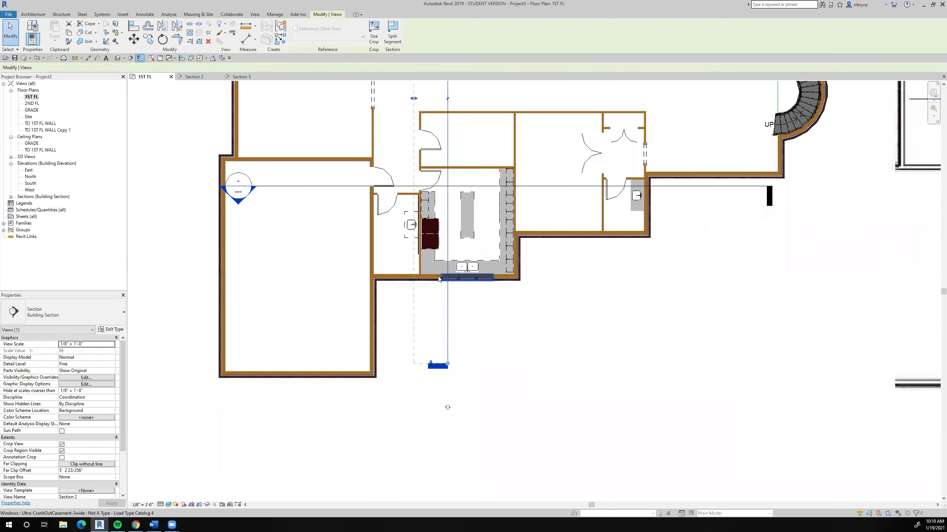
pyautogui.rightClick(447, 327)
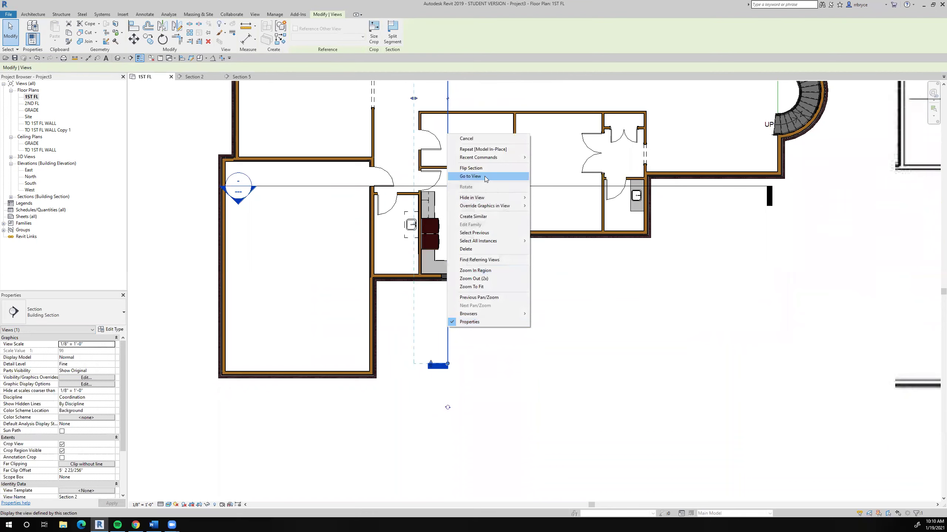
pyautogui.click(465, 177)
pyautogui.scroll(6, 381, 293)
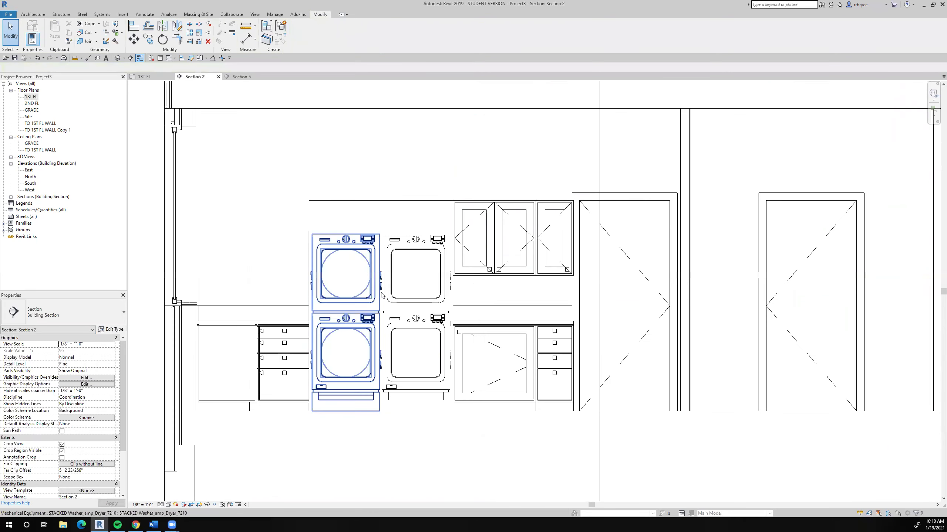
# Drag the wood surround's top down and back to upper-cabinet height, then return to 1ST FL
pyautogui.click(386, 177)
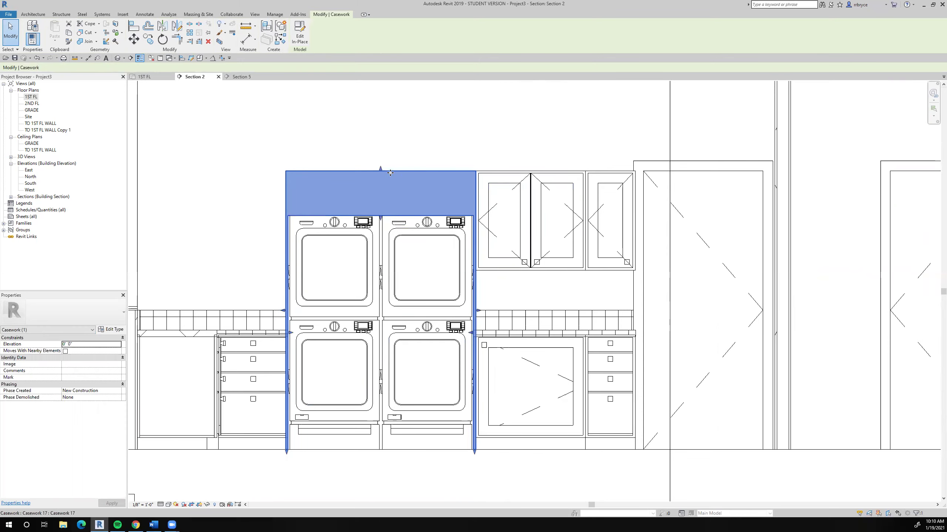
pyautogui.moveTo(380, 170); pyautogui.dragTo(380, 196)
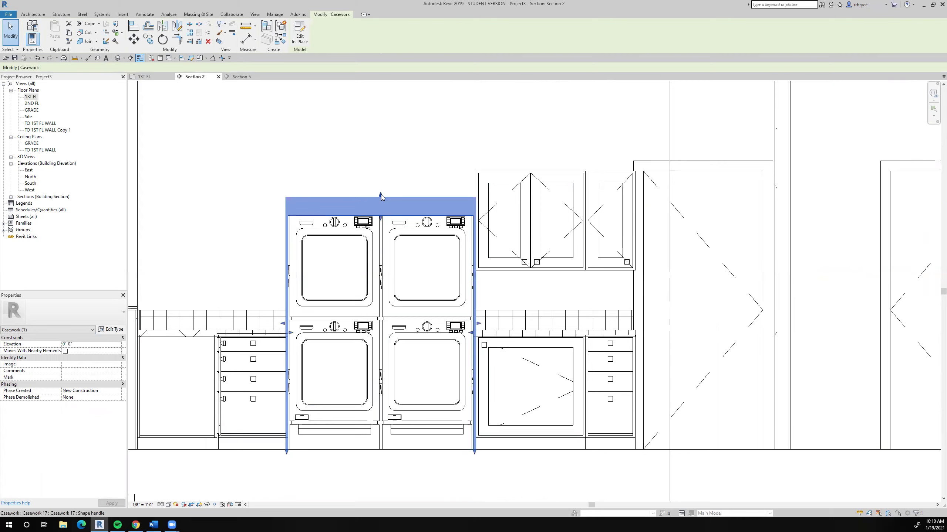
pyautogui.moveTo(381, 196); pyautogui.dragTo(383, 171)
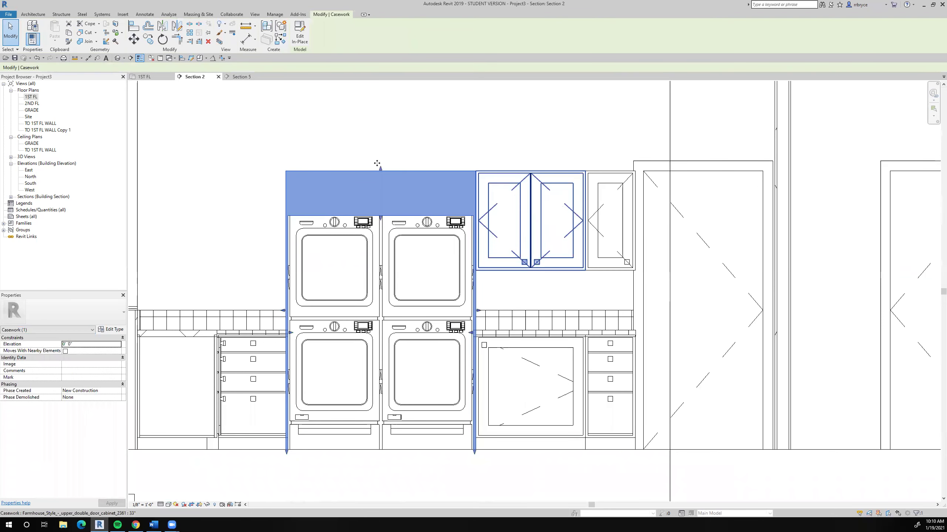
pyautogui.click(151, 76)
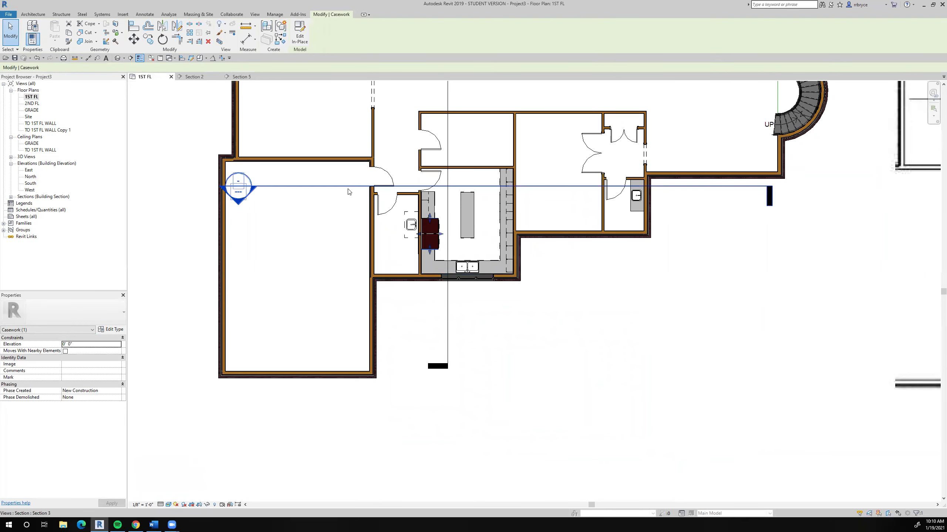
# Move the section line down through the laundry window wall and go to Section 3
pyautogui.moveTo(349, 187); pyautogui.dragTo(350, 224)
pyautogui.rightClick(351, 224)
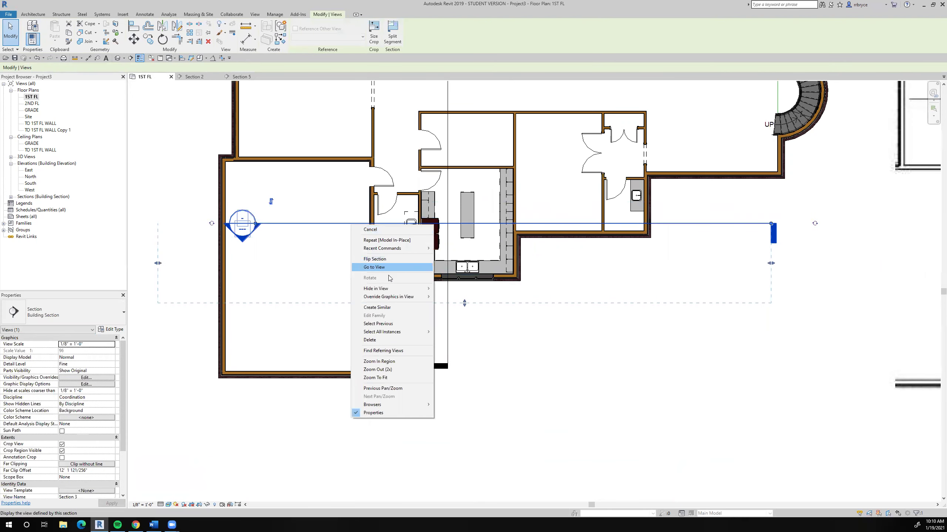
pyautogui.click(386, 268)
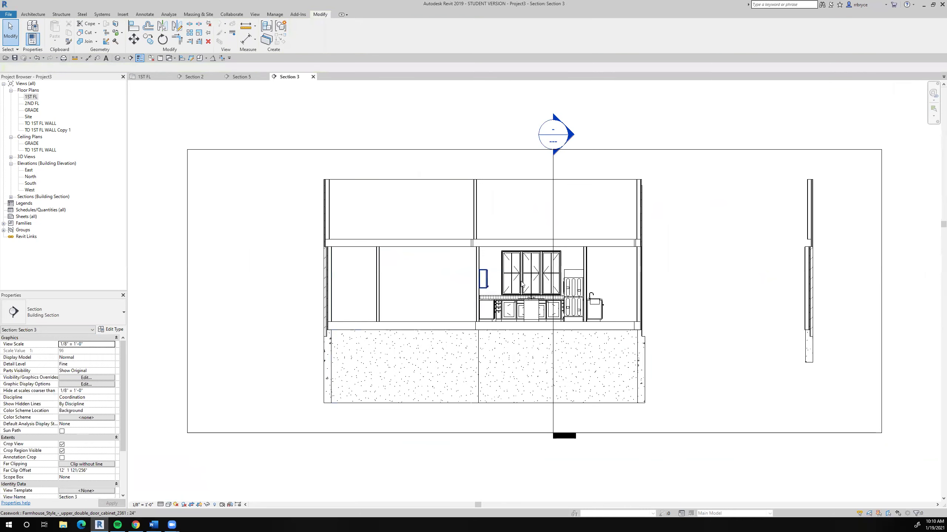
pyautogui.scroll(4, 566, 298)
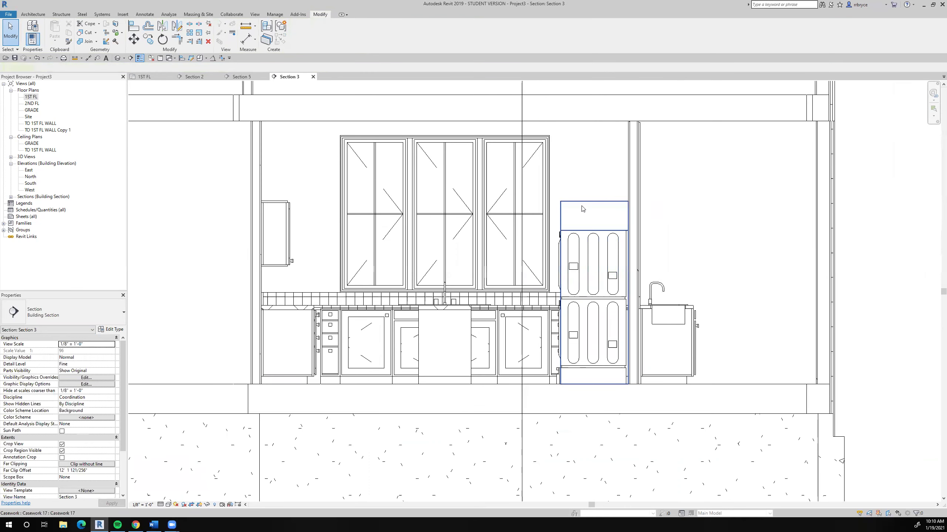
# Fit the surround's left edge to the washer stack's width, then return to 1ST FL
pyautogui.click(566, 283)
pyautogui.scroll(3, 567, 282)
pyautogui.moveTo(553, 306)
pyautogui.mouseDown()
pyautogui.moveTo(616, 310)
pyautogui.moveTo(556, 311)
pyautogui.mouseUp()
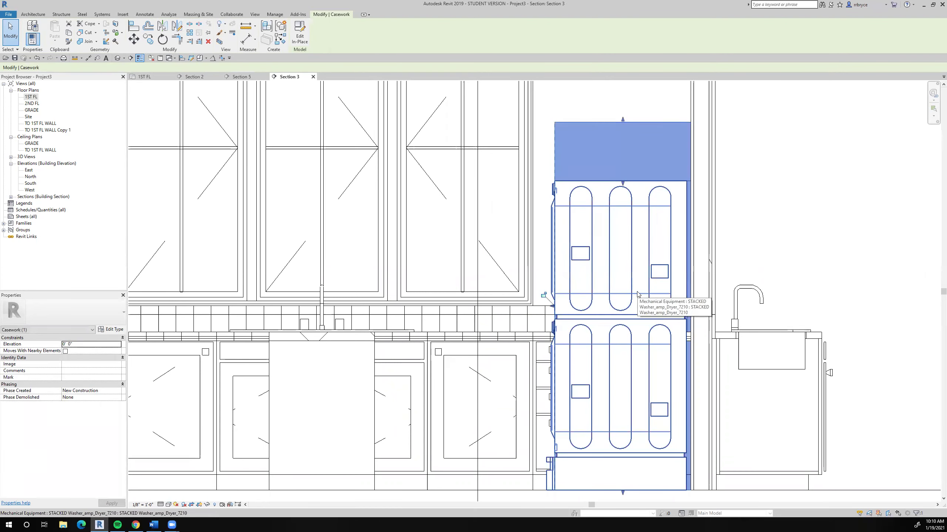
pyautogui.scroll(-3, 638, 296)
pyautogui.scroll(-2, 637, 295)
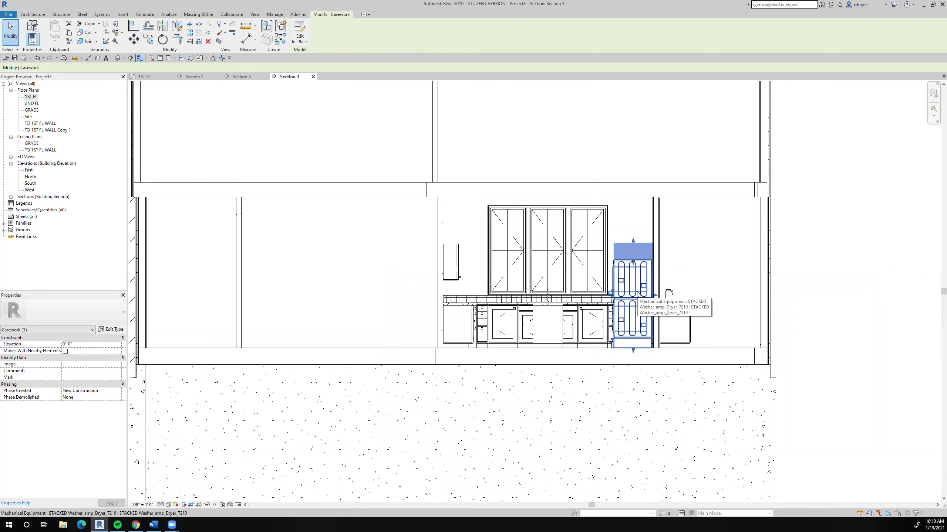
pyautogui.scroll(2, 638, 296)
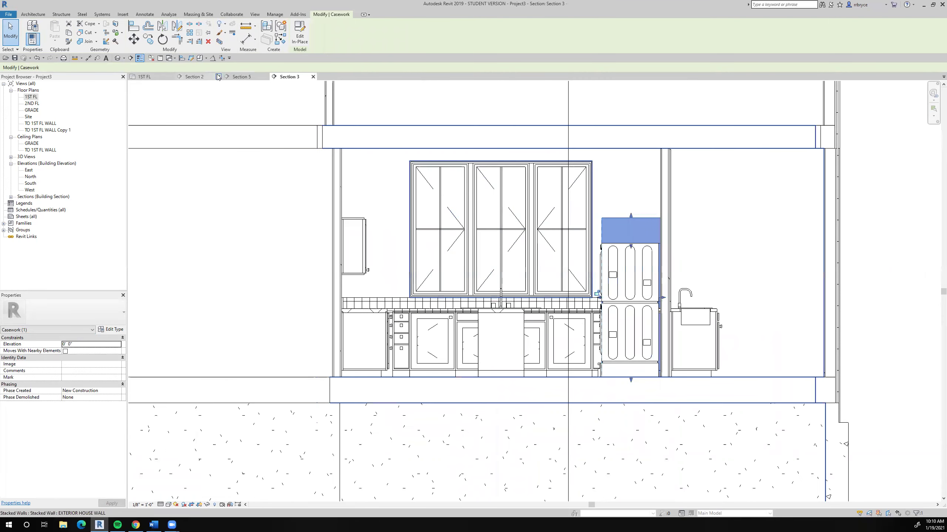
pyautogui.click(144, 76)
pyautogui.scroll(-4, 425, 261)
pyautogui.scroll(-5, 426, 262)
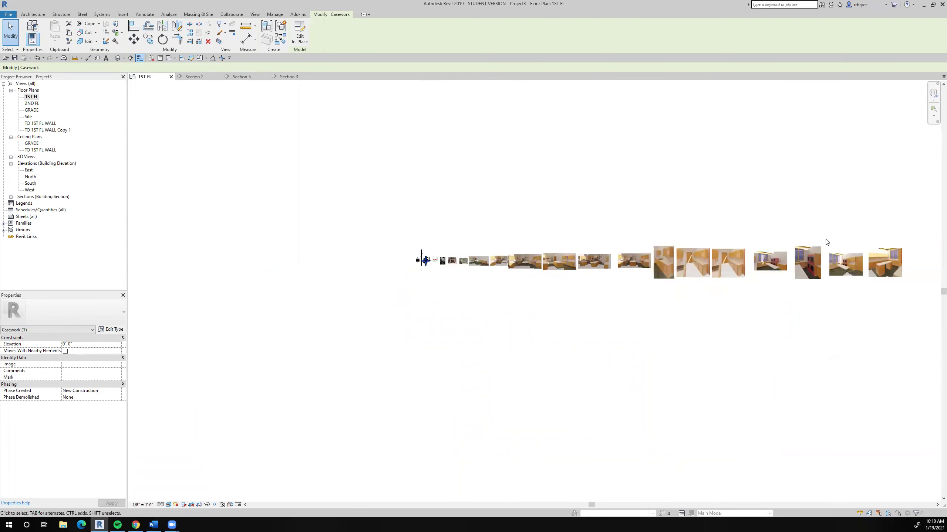
pyautogui.scroll(3, 881, 265)
pyautogui.scroll(5, 747, 249)
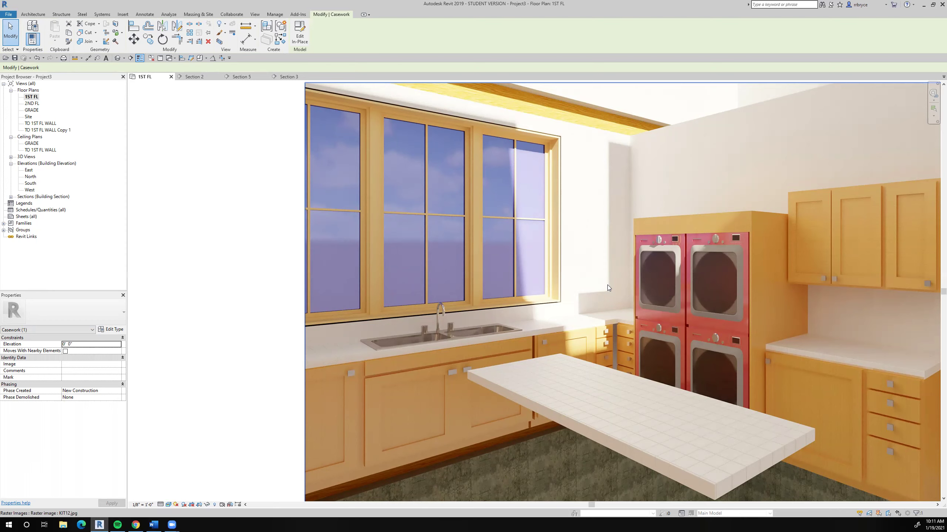
pyautogui.scroll(-5, 607, 284)
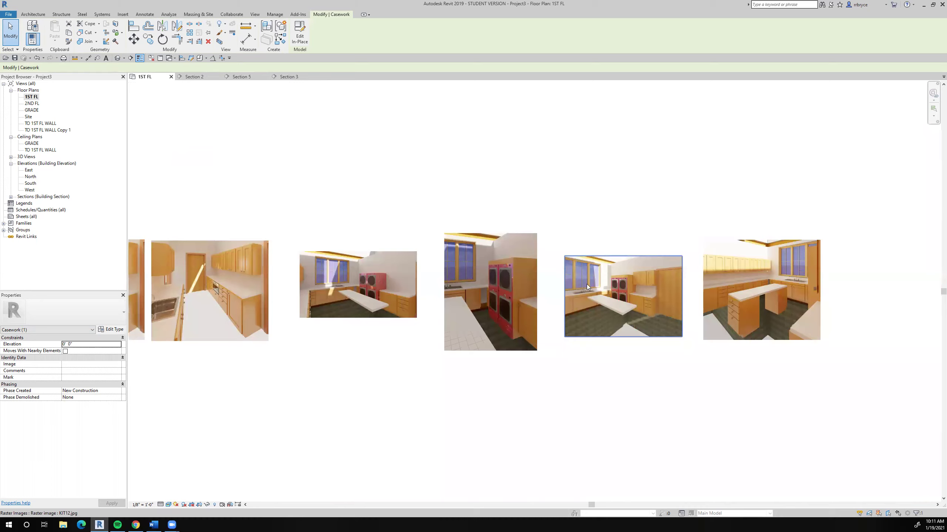
pyautogui.scroll(-4, 517, 291)
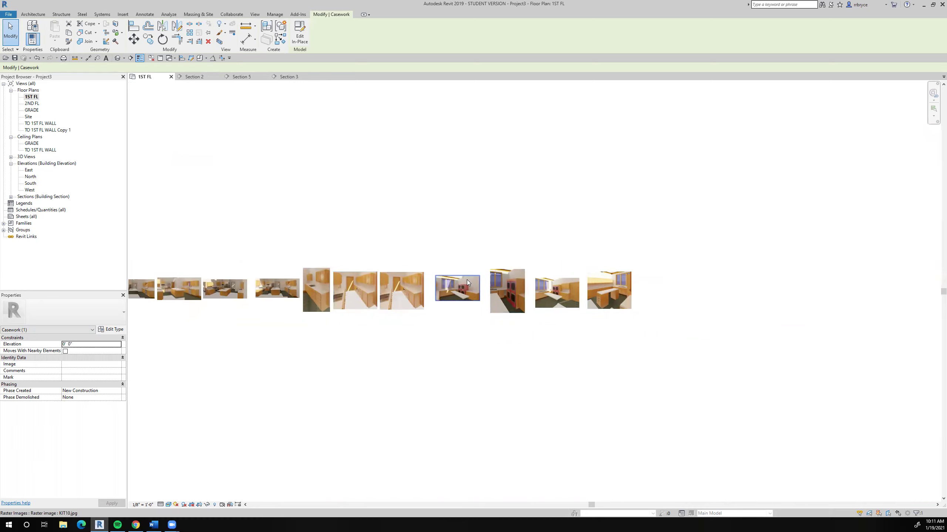
pyautogui.scroll(3, 468, 282)
pyautogui.scroll(4, 467, 279)
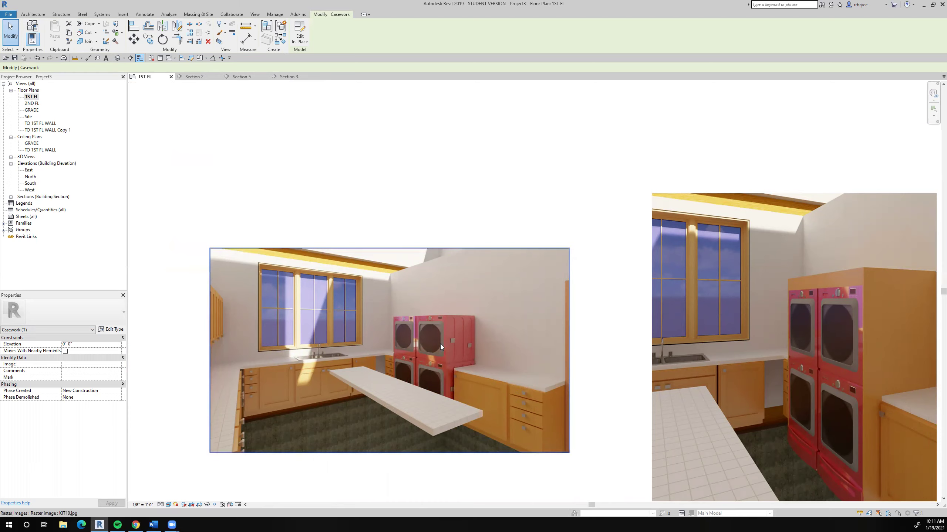
pyautogui.scroll(-5, 744, 347)
pyautogui.scroll(-4, 744, 346)
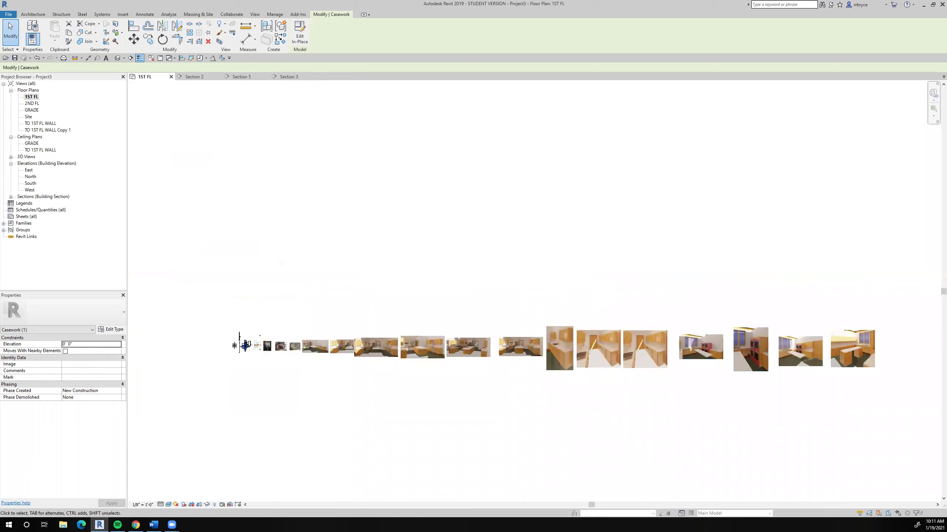